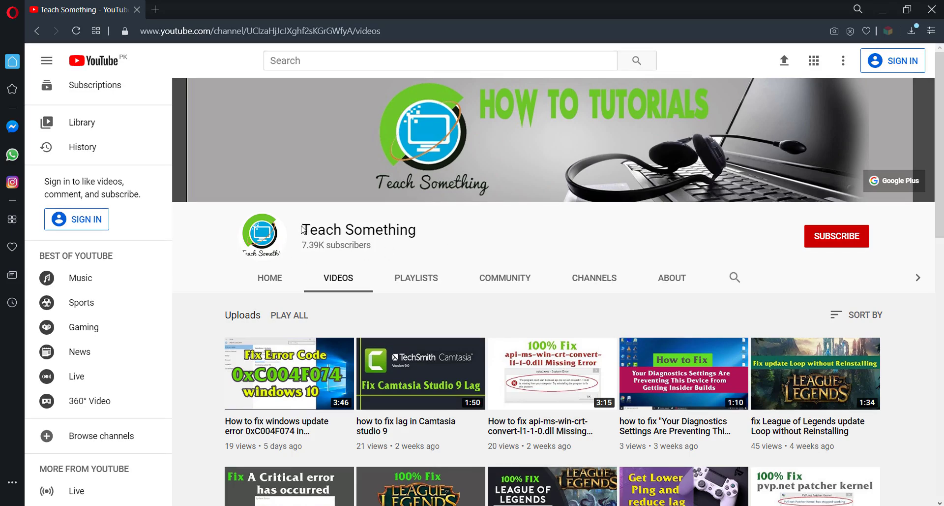
Switch to the Notepad note about Windows Update Error Code 0x80004005, highlight its title line, and minimize the note.
left_click_drag(303, 229, 331, 237)
left_click(402, 239)
key("alt+Tab")
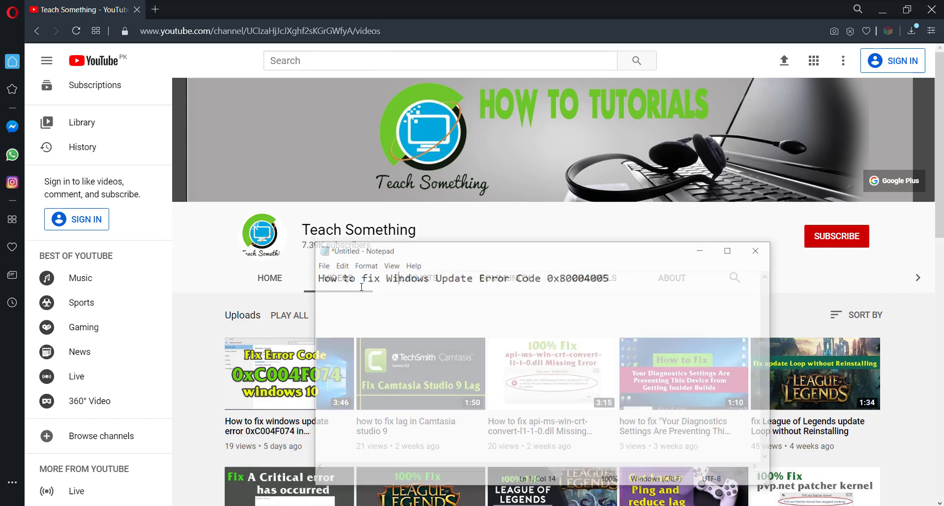
left_click_drag(396, 256, 556, 257)
left_click(565, 269)
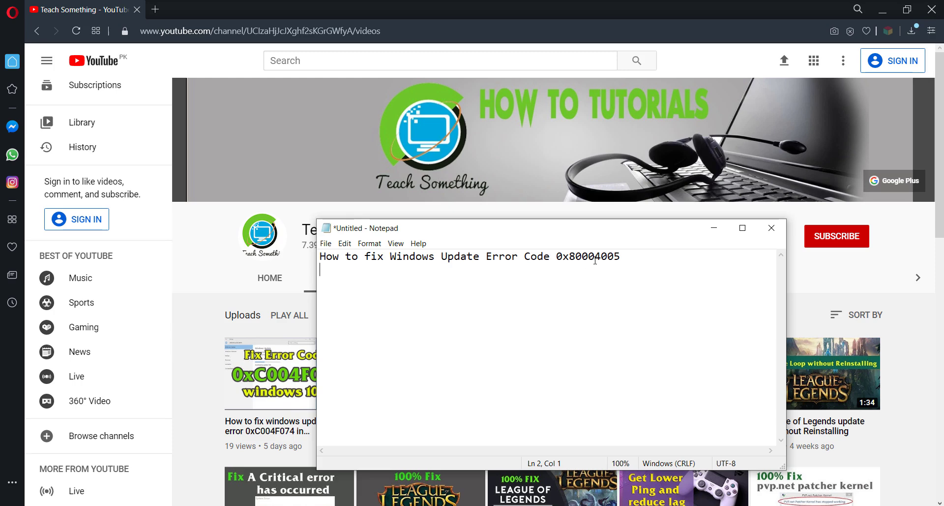
left_click_drag(621, 256, 329, 259)
left_click(530, 283)
left_click(714, 228)
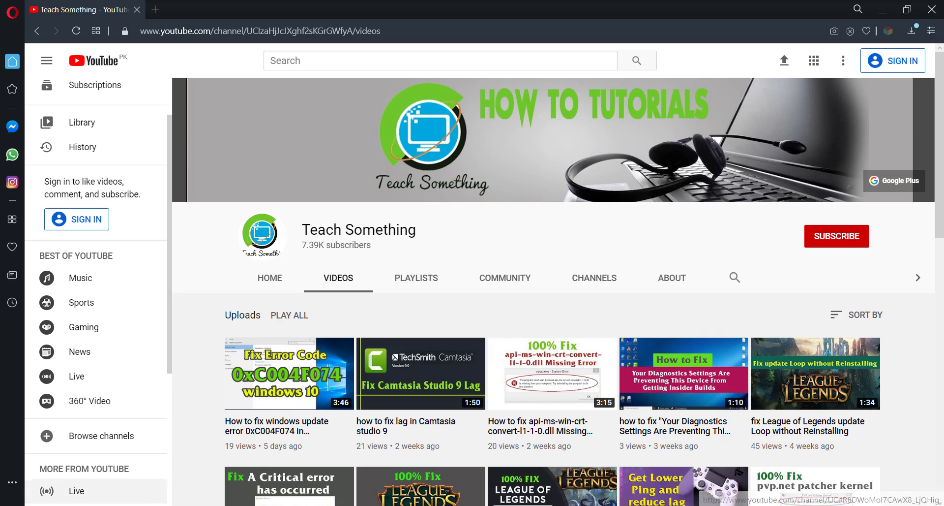
Search Windows for the Troubleshoot settings and open them.
key("super")
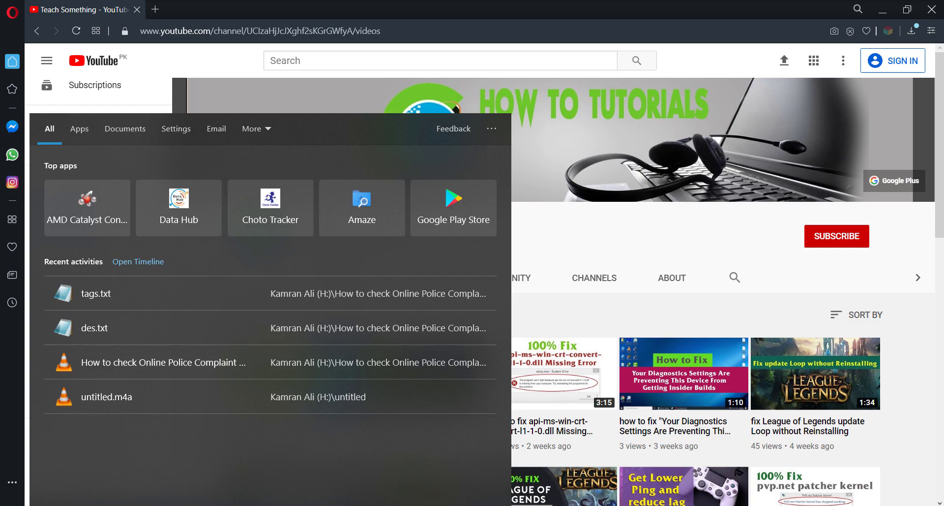
type("trou")
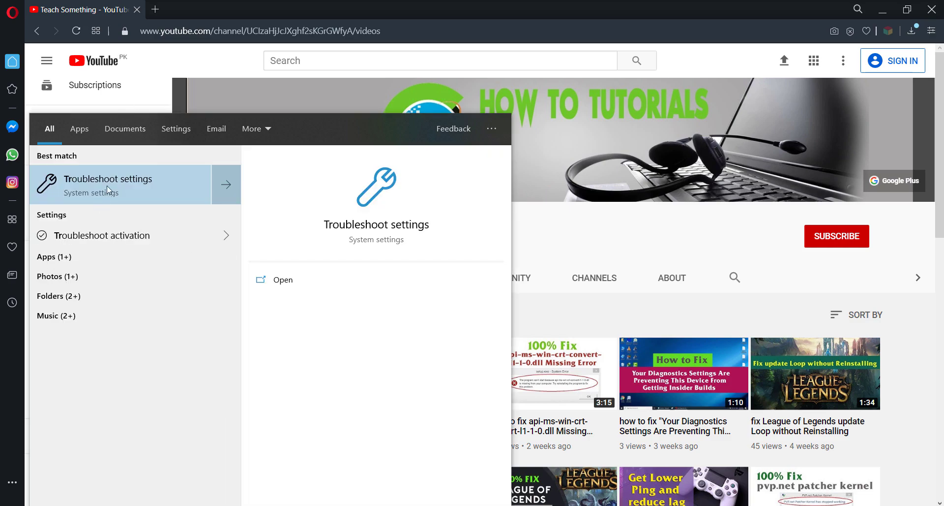
left_click(107, 185)
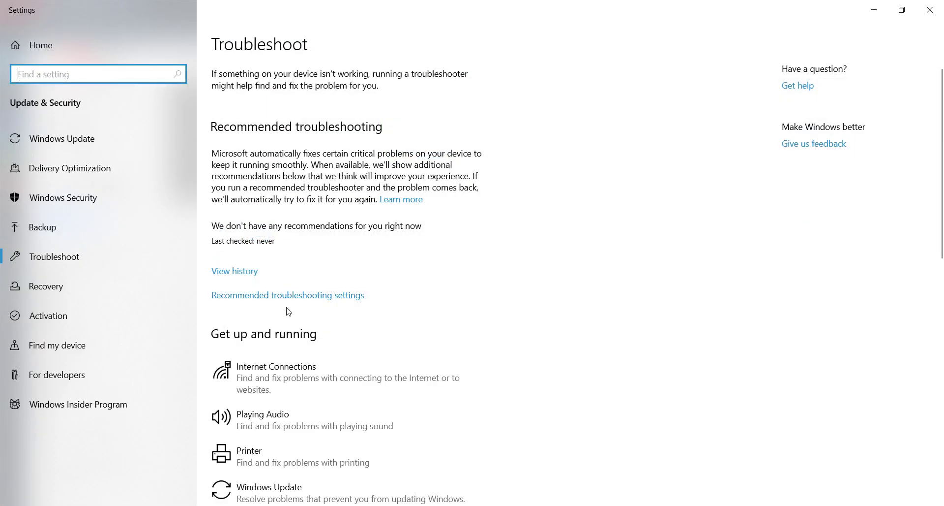
Run the Windows Update troubleshooter, and close both the troubleshooter and the Settings window.
scroll(287, 309, "down", 6)
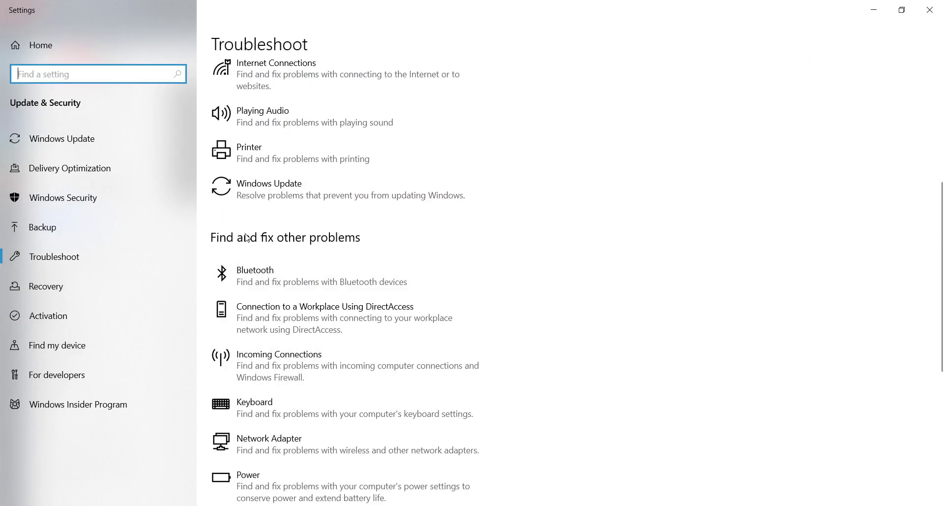
left_click(266, 194)
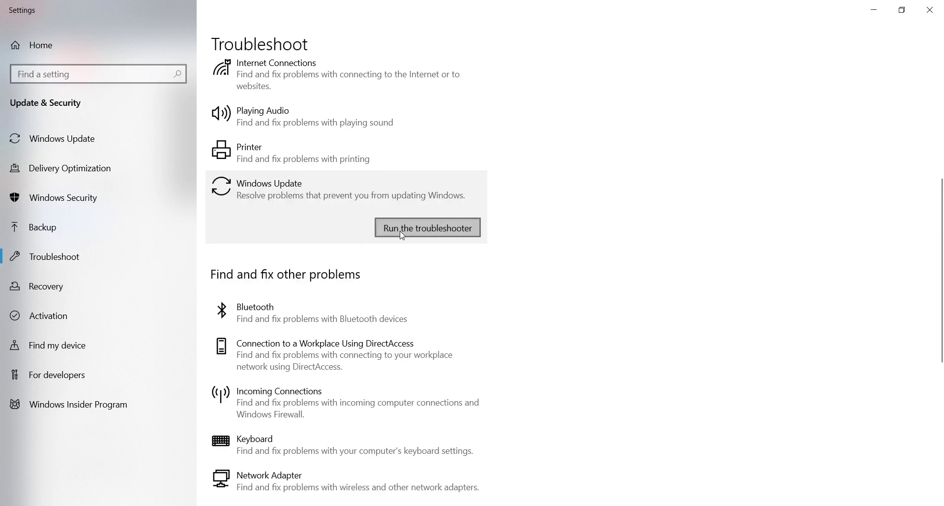
left_click(456, 230)
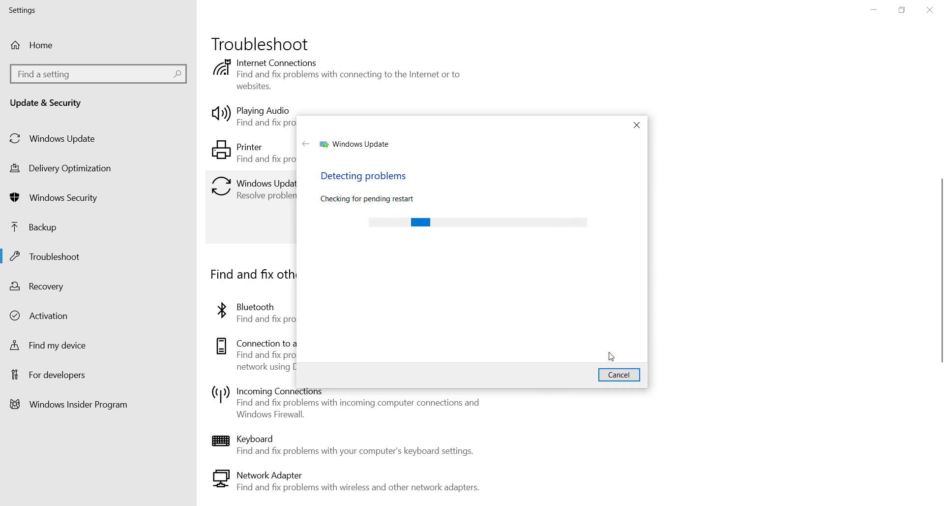
left_click(638, 123)
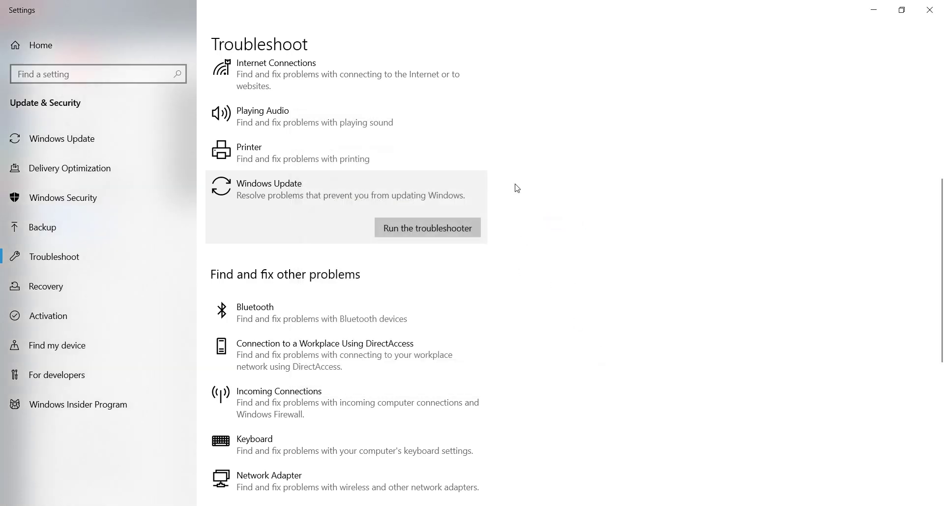
left_click(930, 10)
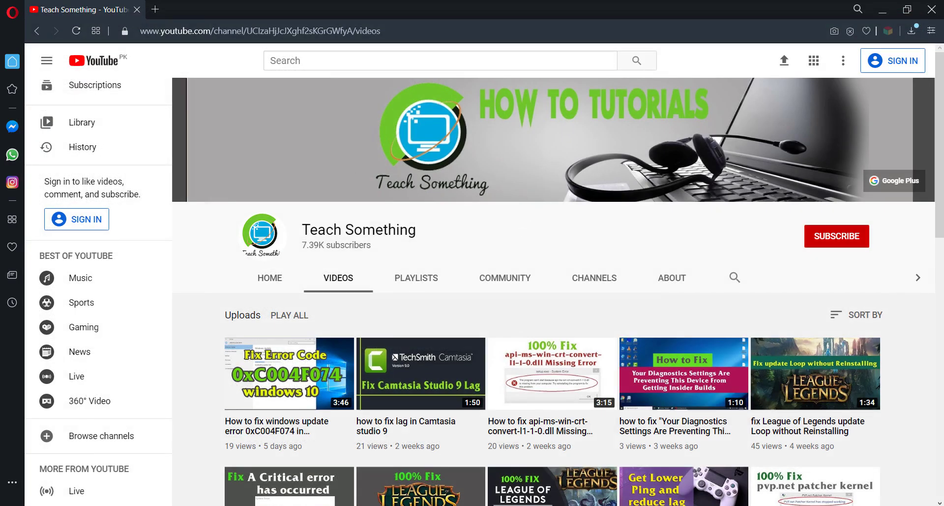
Search Windows for the Run app and open its dialog.
key("super")
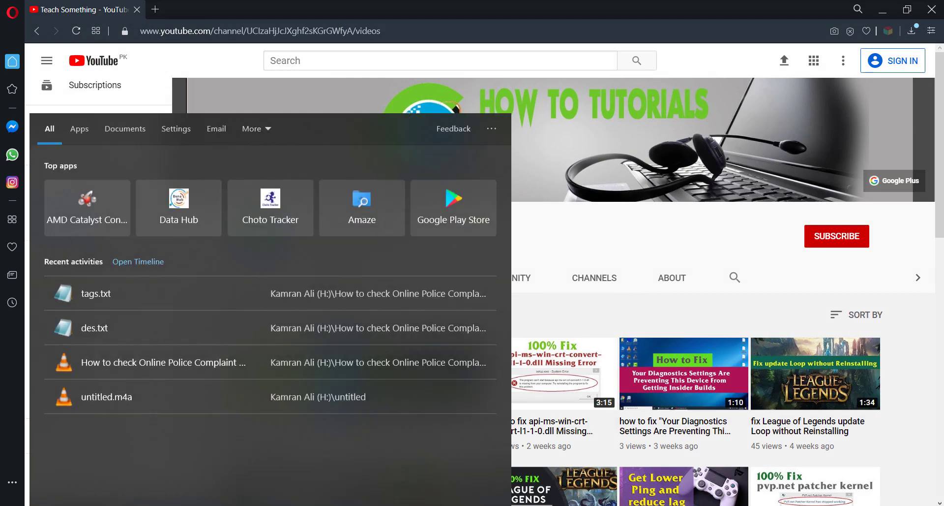
type("run")
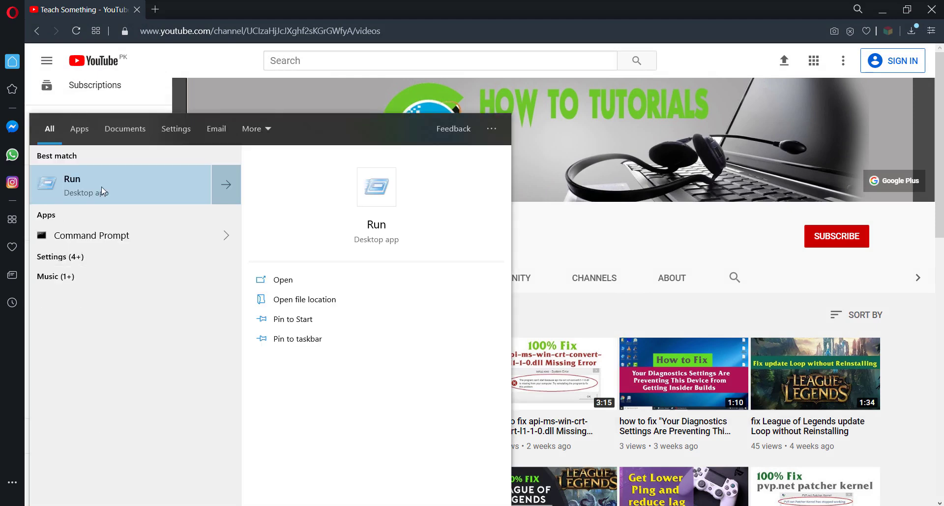
left_click(101, 187)
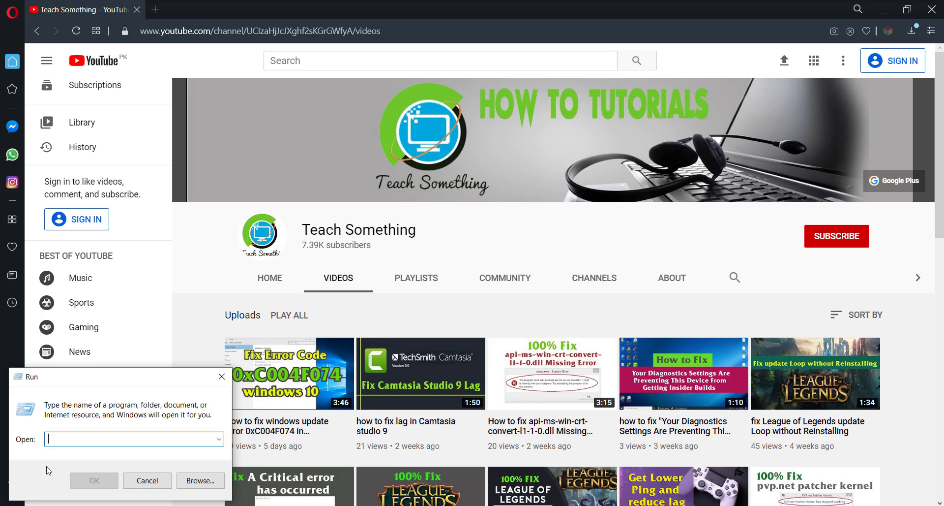
Open the folder %systemroot%\SoftwareDistribution\Download through the Run dialog.
type("%")
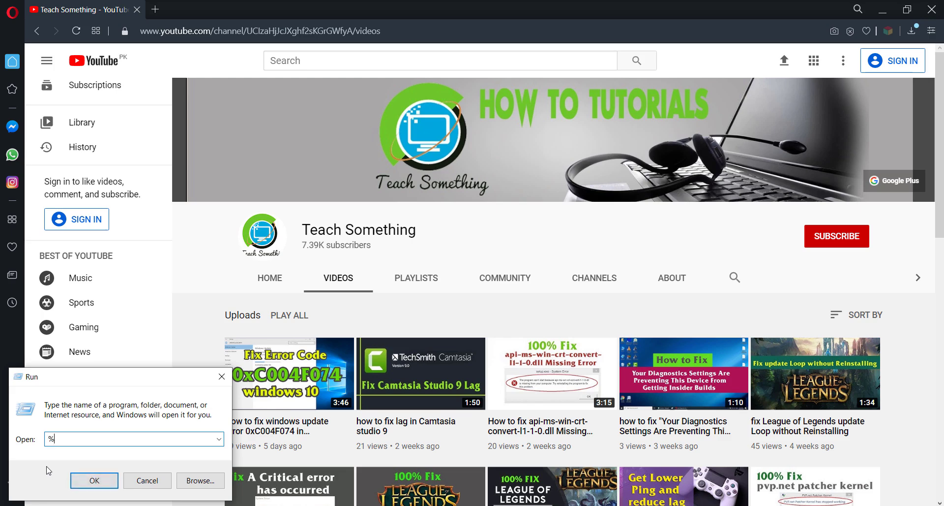
type("systemroot%\\")
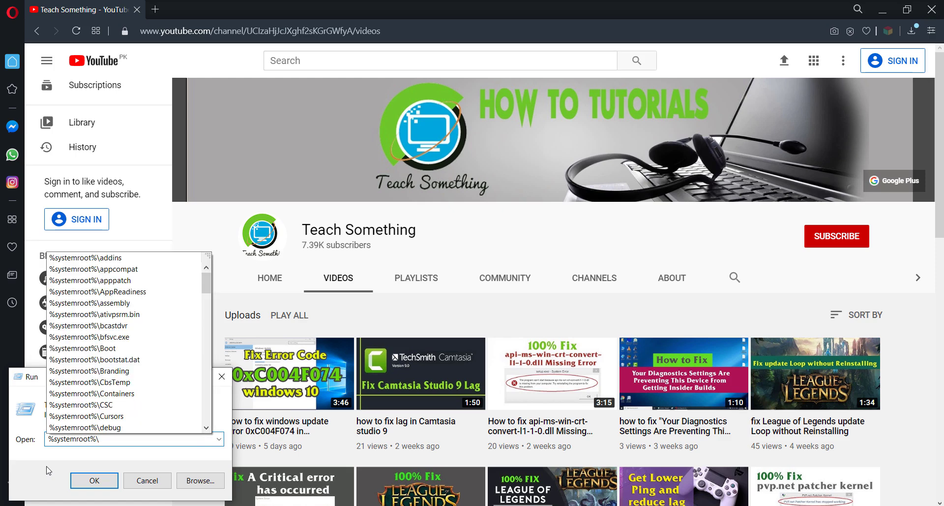
type("s")
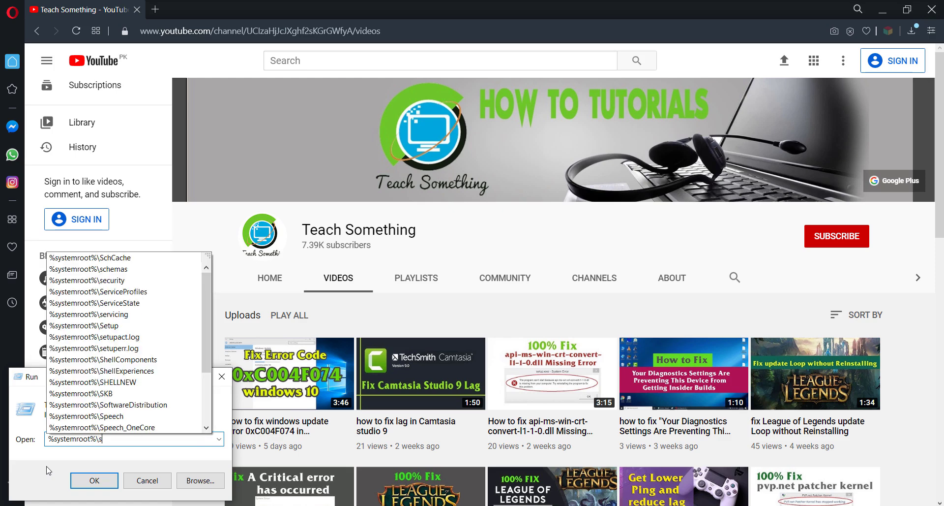
type("oft")
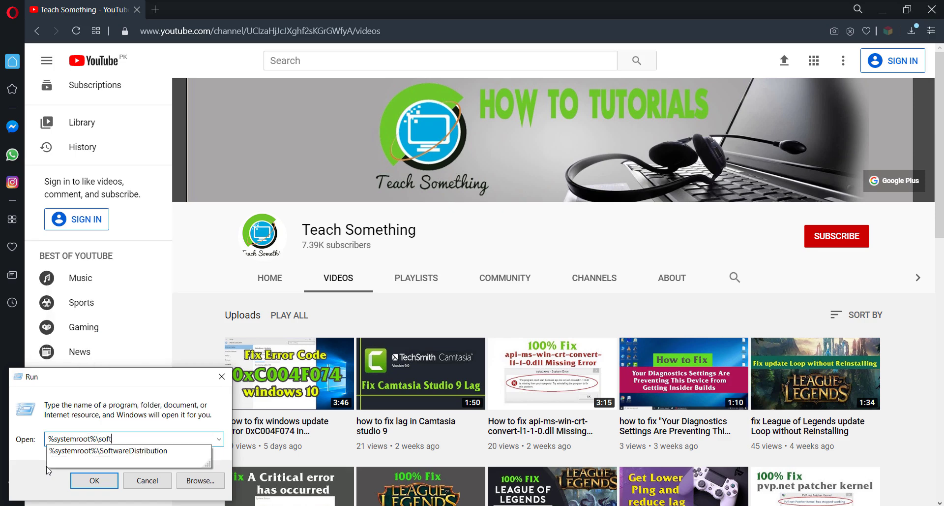
key("Down")
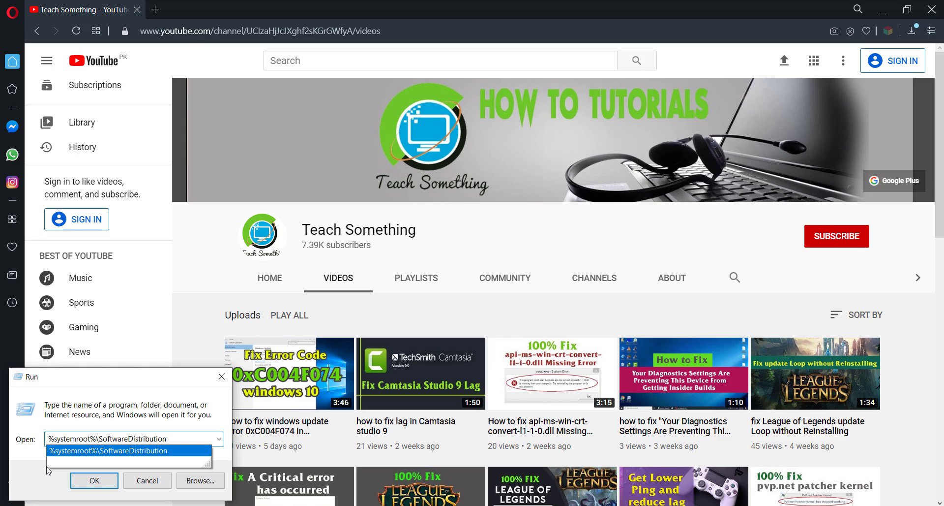
type("\\")
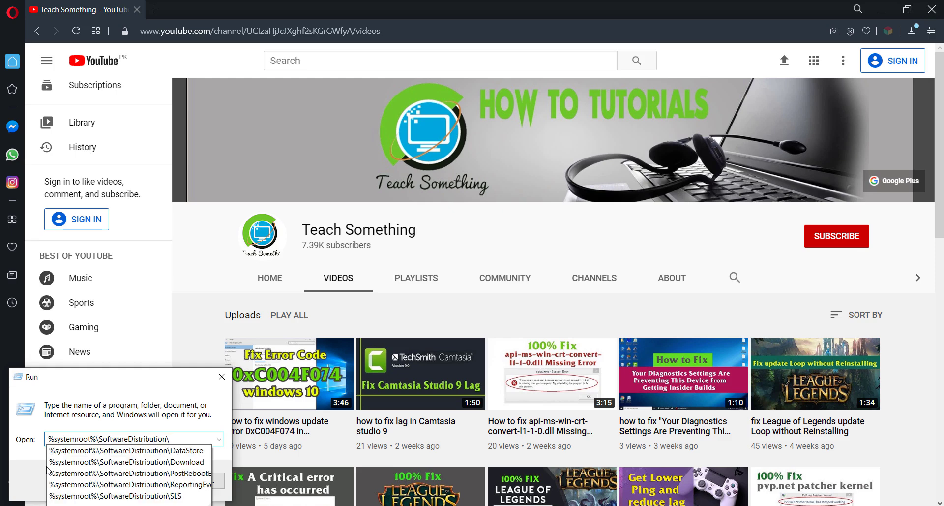
key("Down")
key("Down")
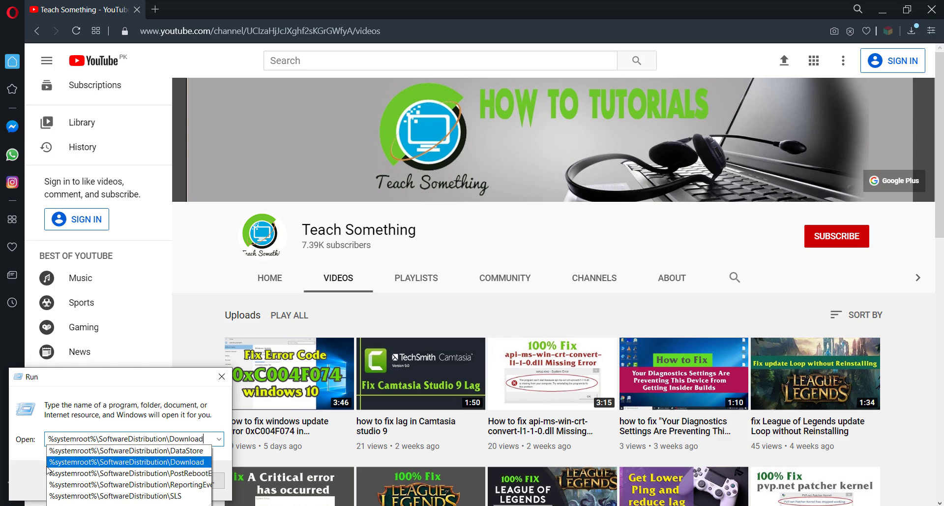
left_click(91, 466)
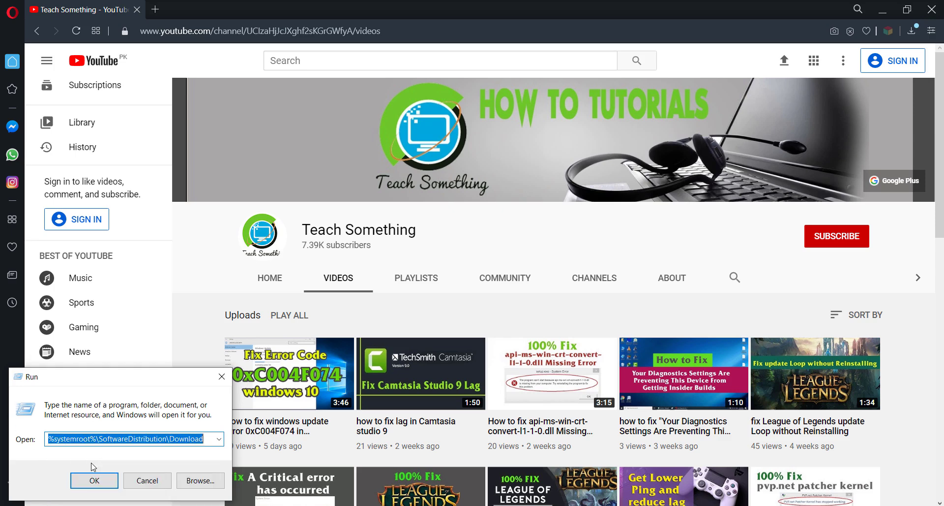
left_click(93, 483)
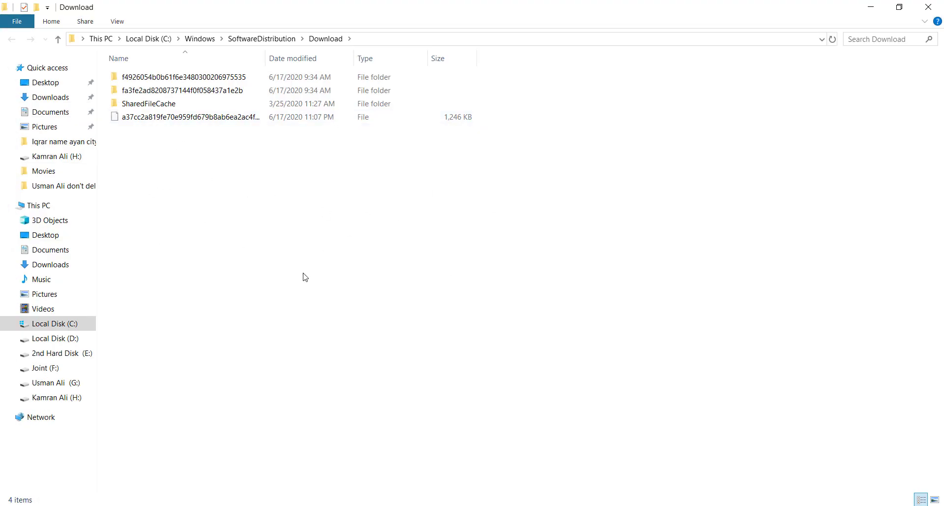
Delete all files and folders in the SoftwareDistribution Download folder and close its window.
key("ctrl+a")
right_click(176, 116)
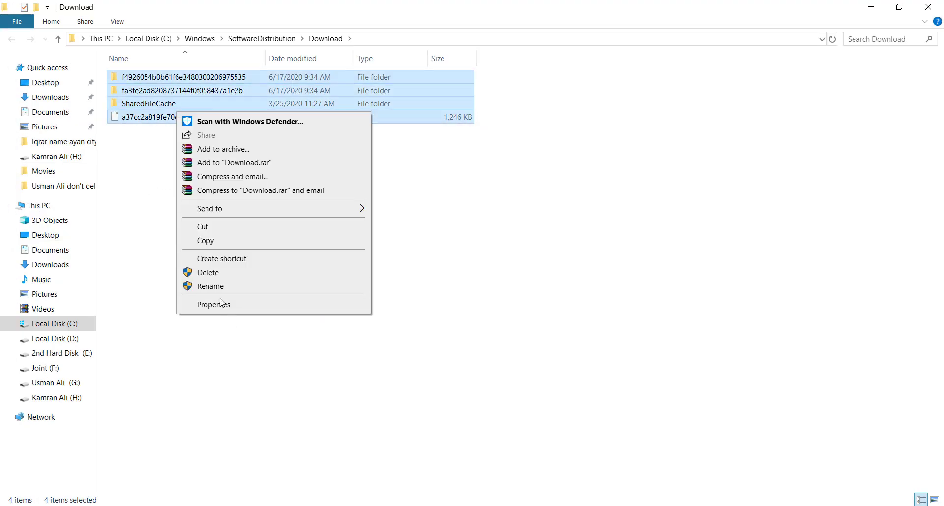
left_click(219, 273)
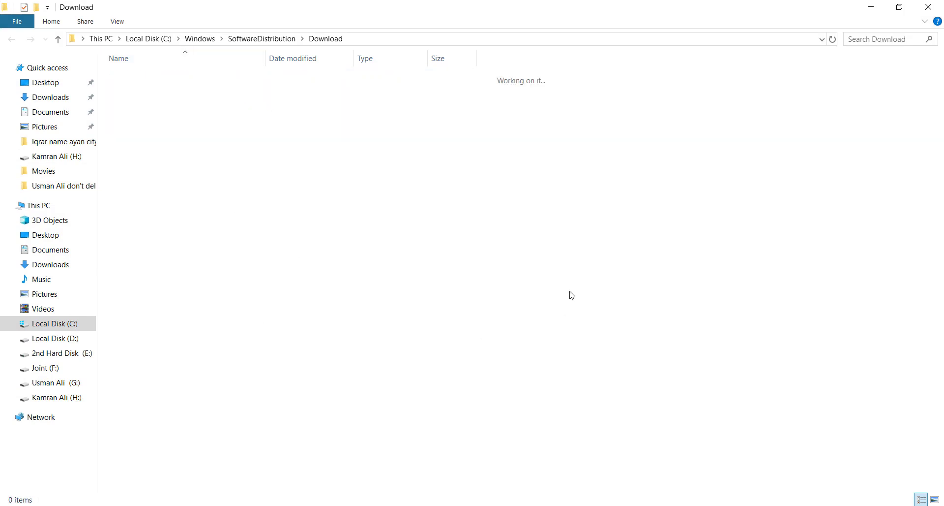
left_click(940, 6)
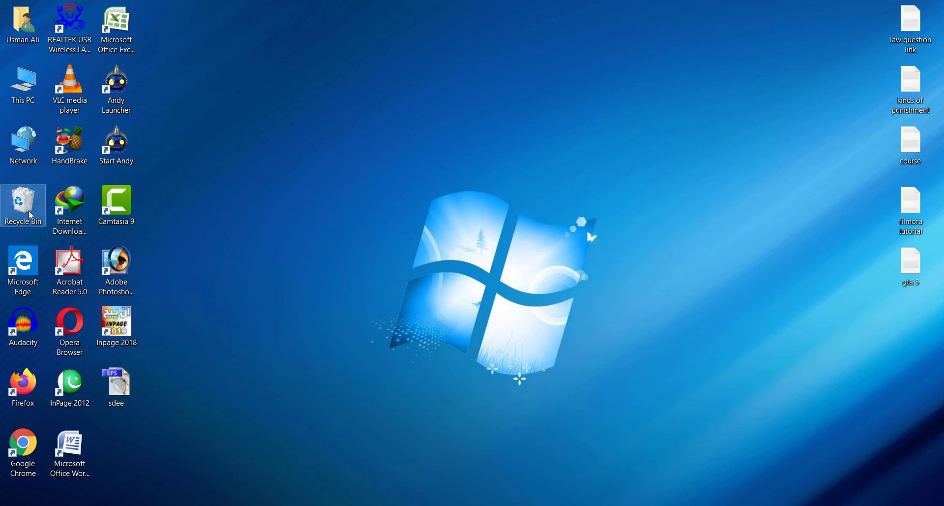
Empty the Recycle Bin on the desktop, permanently deleting its items.
right_click(24, 198)
left_click(62, 221)
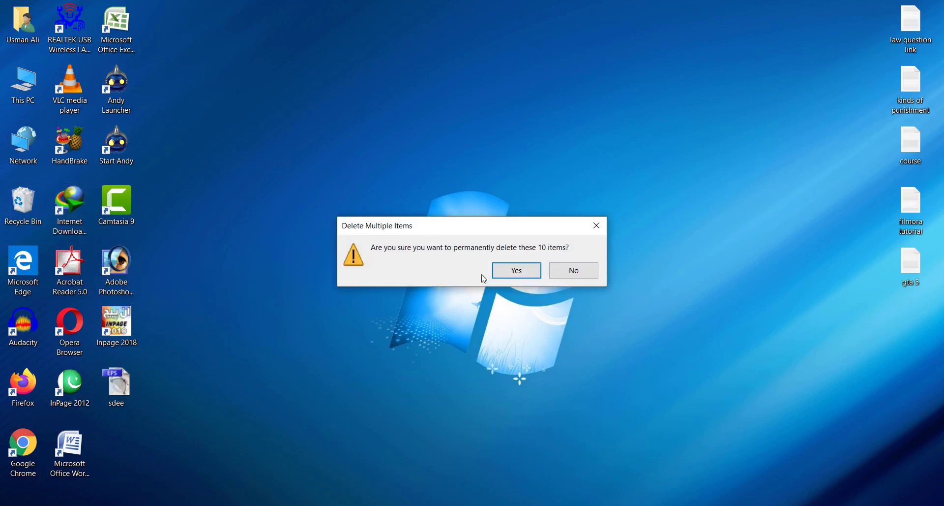
left_click(494, 273)
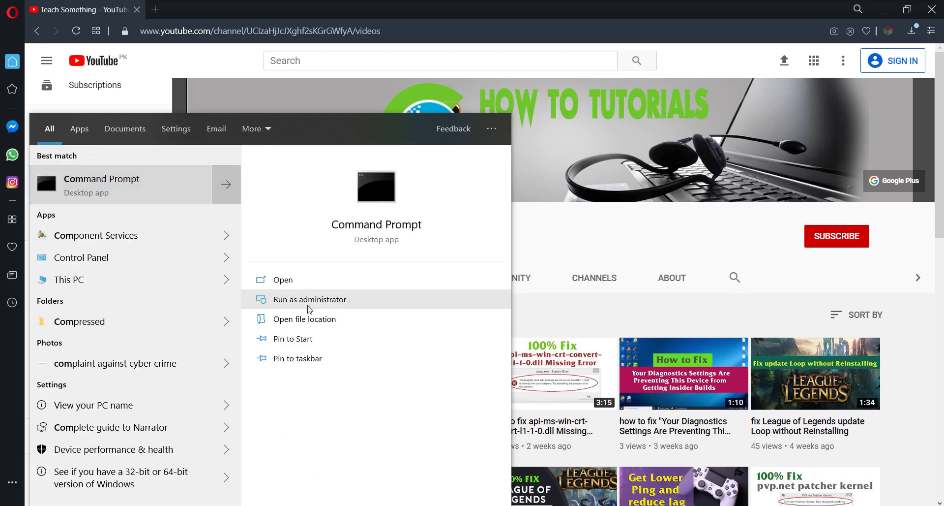
Run sfc /scannow in a Command Prompt with administrator rights and close the window.
left_click(310, 305)
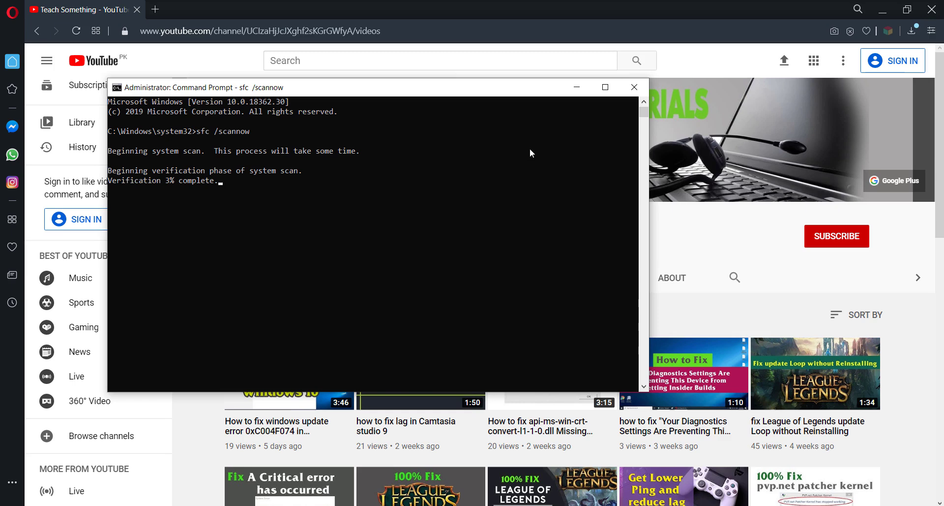
left_click(634, 87)
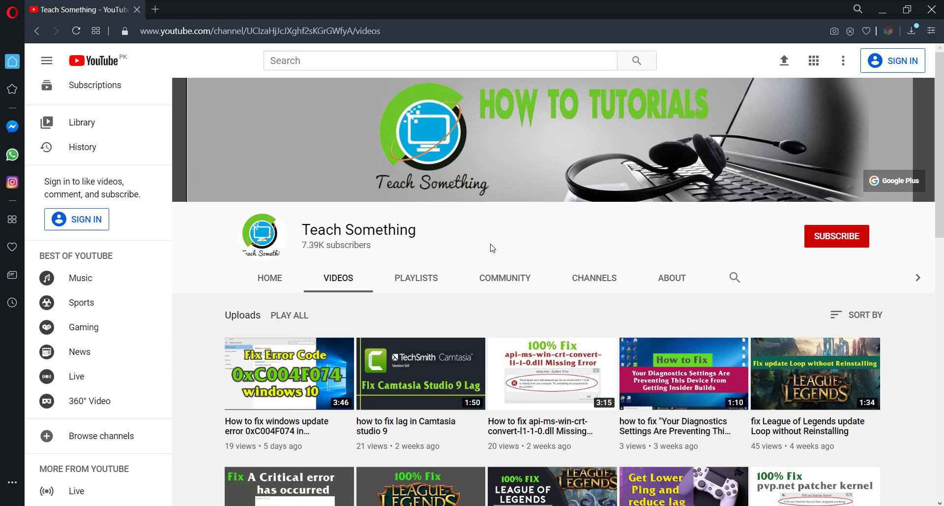
Search Google in a new tab for "download miscrosft KB29365345" and look through the results.
left_click(155, 11)
left_click(230, 212)
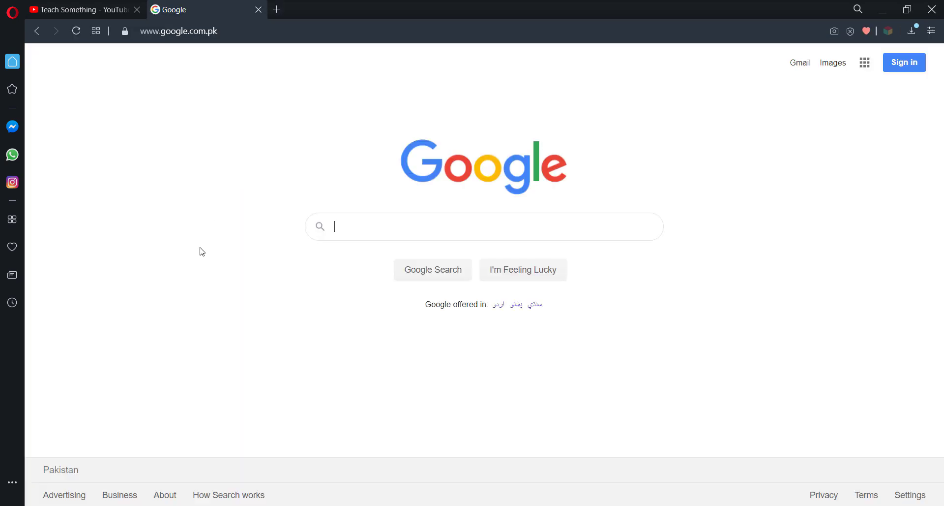
type("download misc")
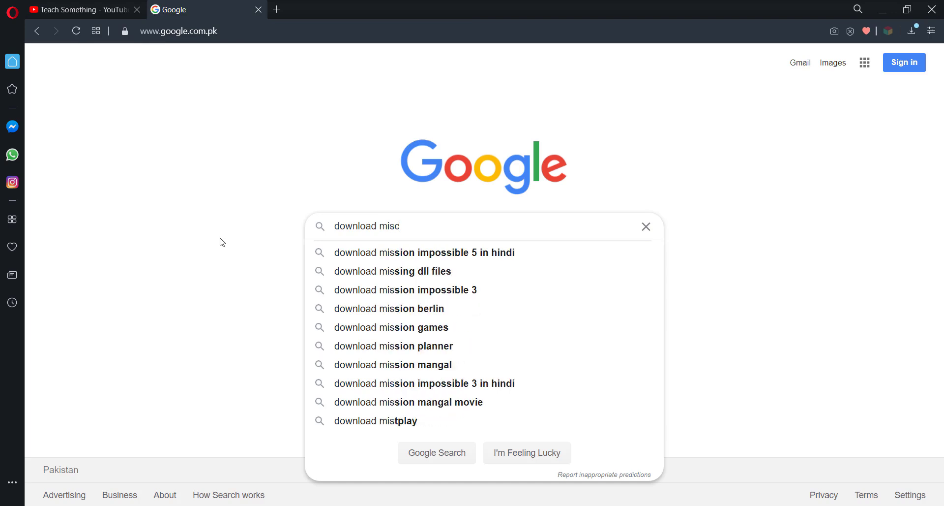
type("rosft K")
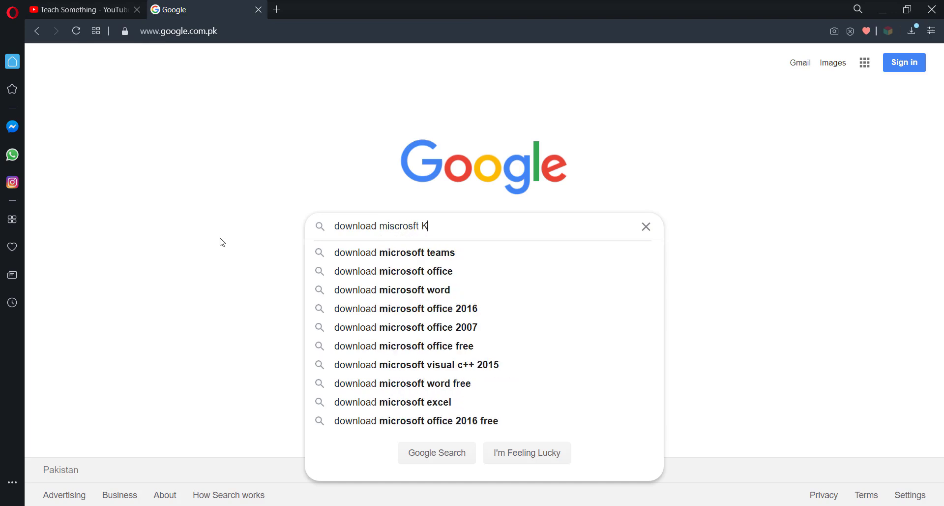
type("B")
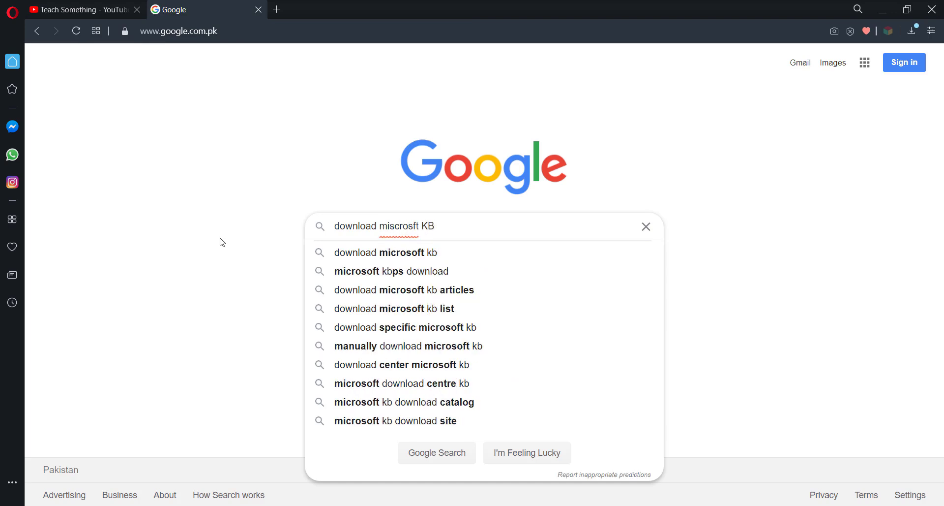
type("29")
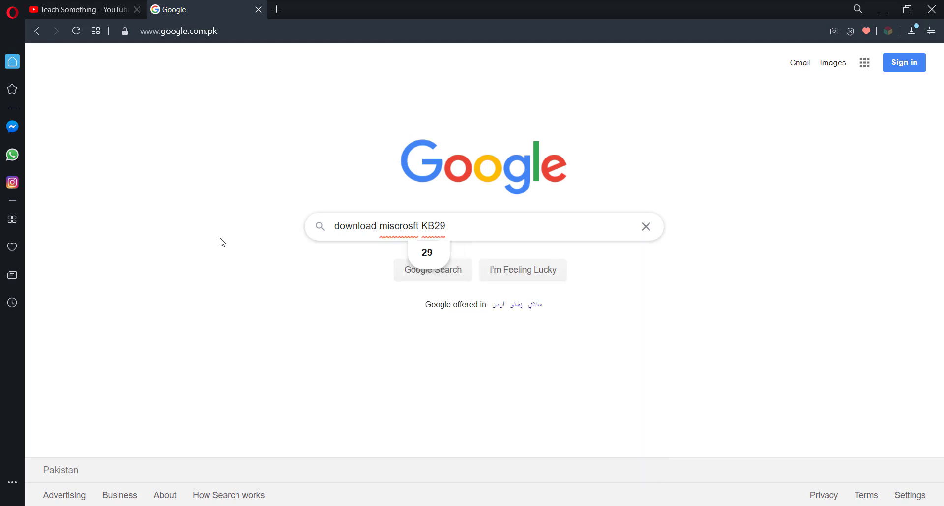
type("365345")
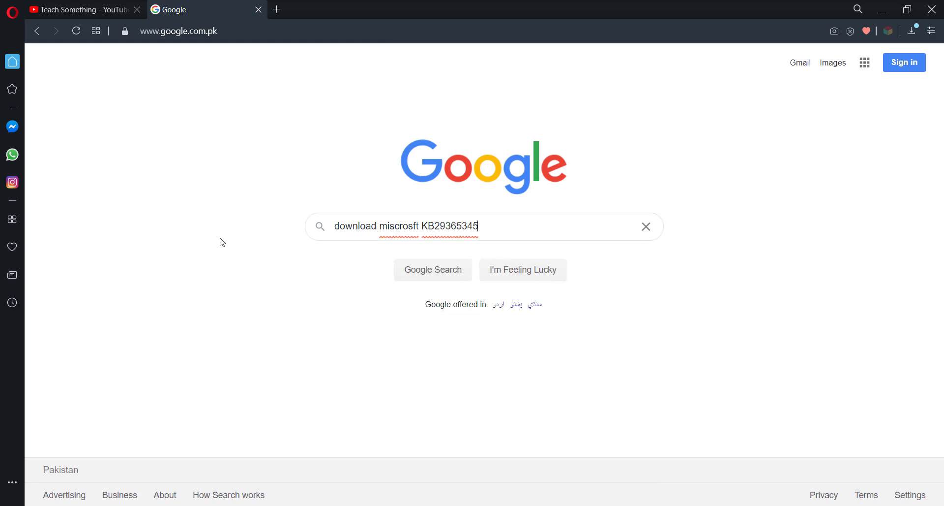
key("Return")
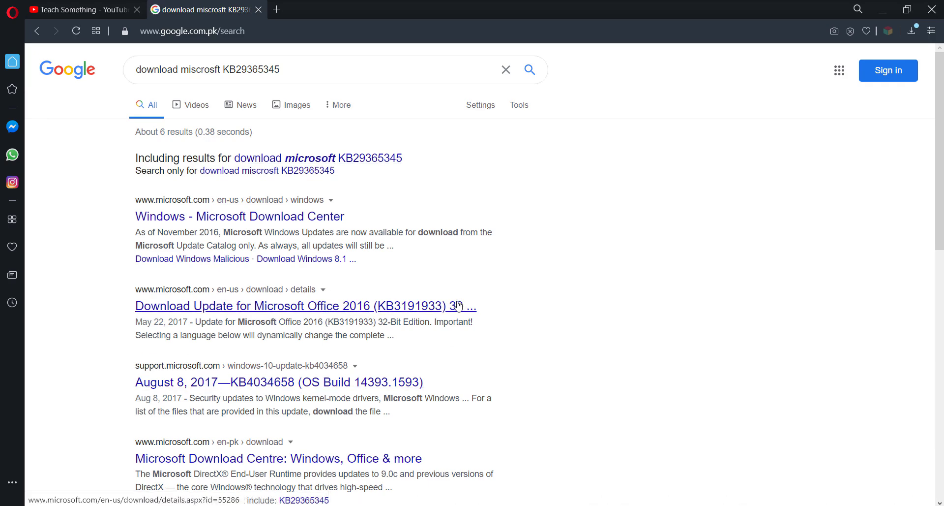
scroll(398, 317, "down", 12)
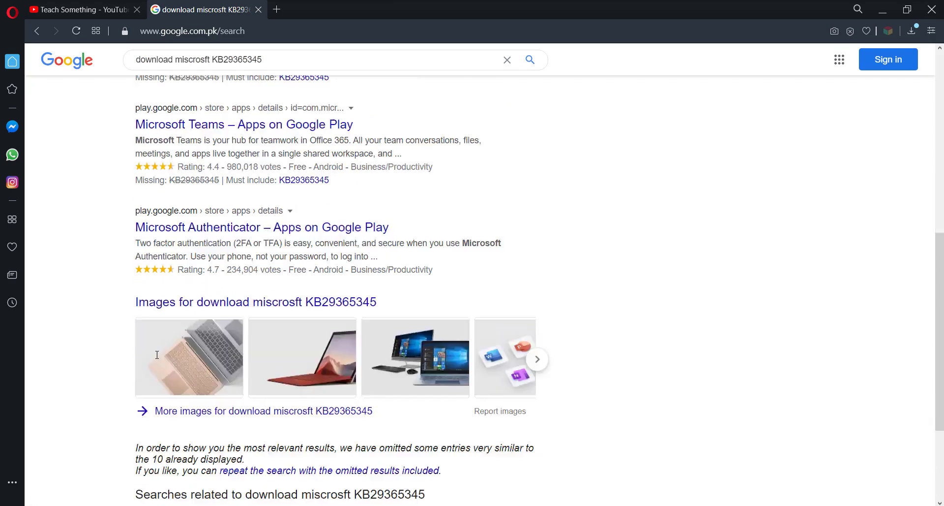
scroll(157, 354, "up", 12)
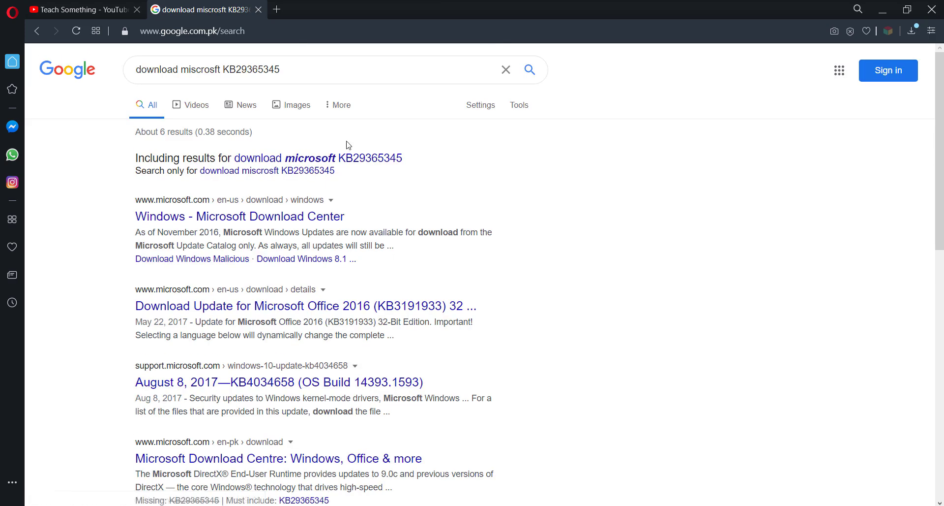
left_click(313, 58)
triple_click(316, 57)
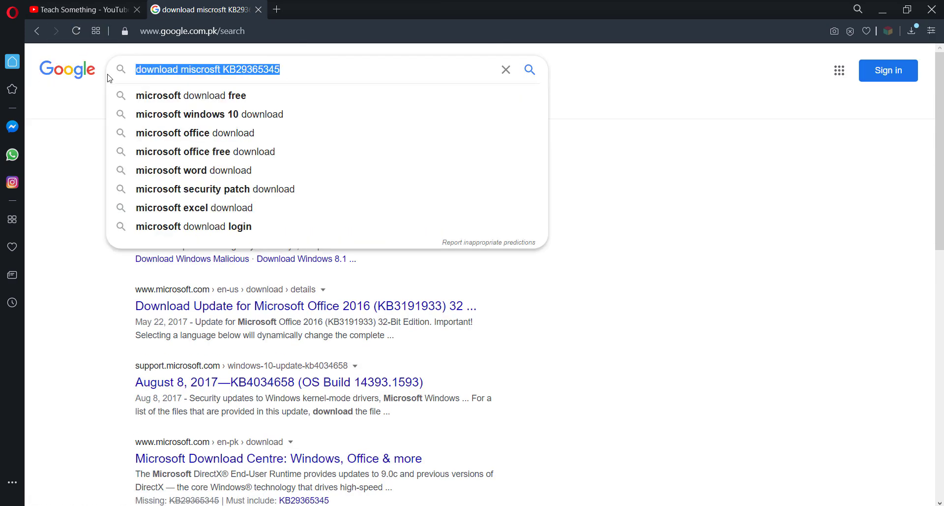
left_click(317, 57)
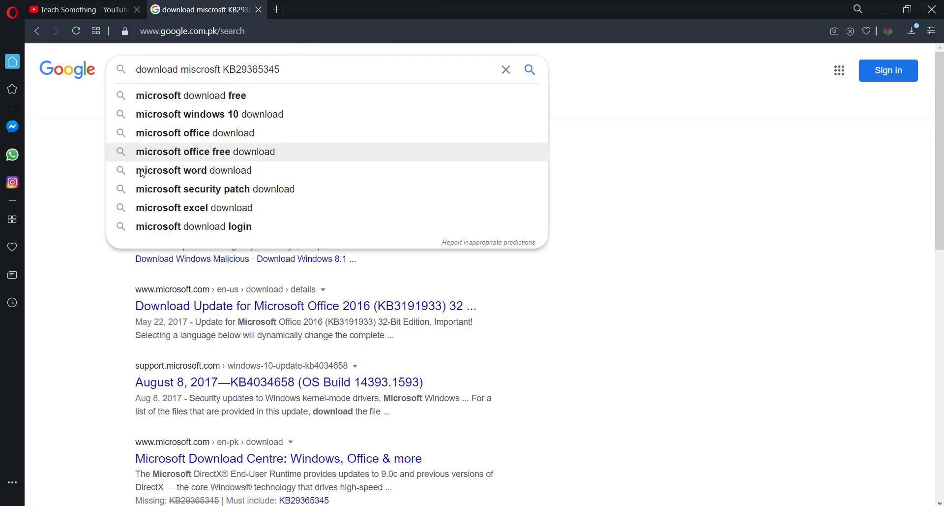
left_click(67, 368)
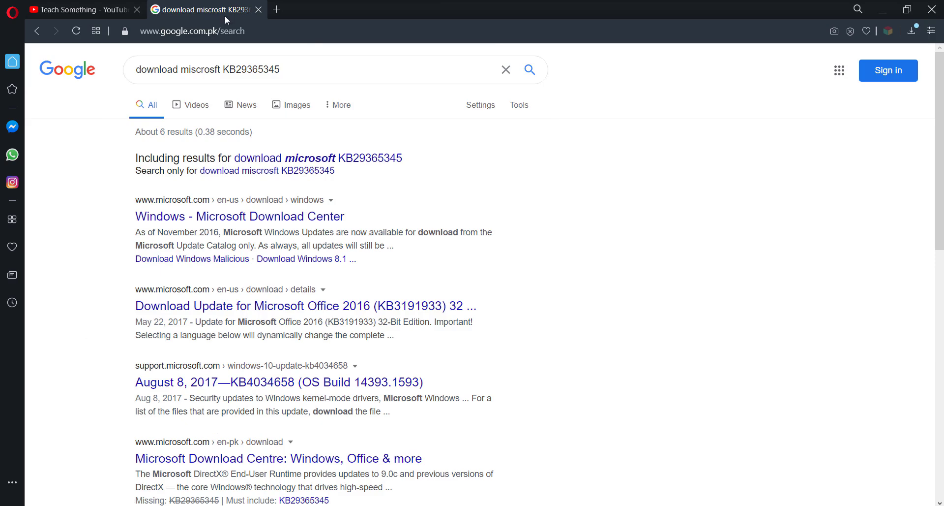
Switch back to the open Teach Something channel page on YouTube.
left_click(81, 9)
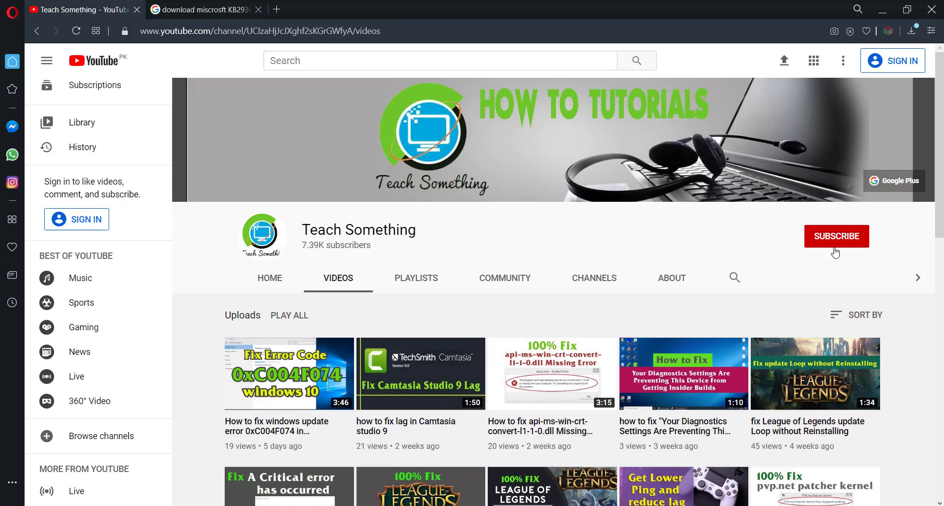